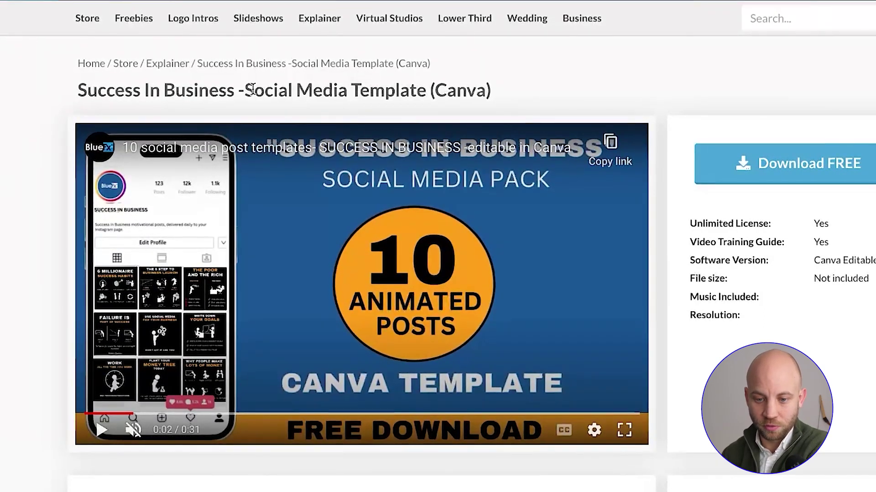
# Step: Highlight part of the 'Success In Business' title on the BlueFx template page
pyautogui.moveTo(254, 90); pyautogui.dragTo(429, 90)
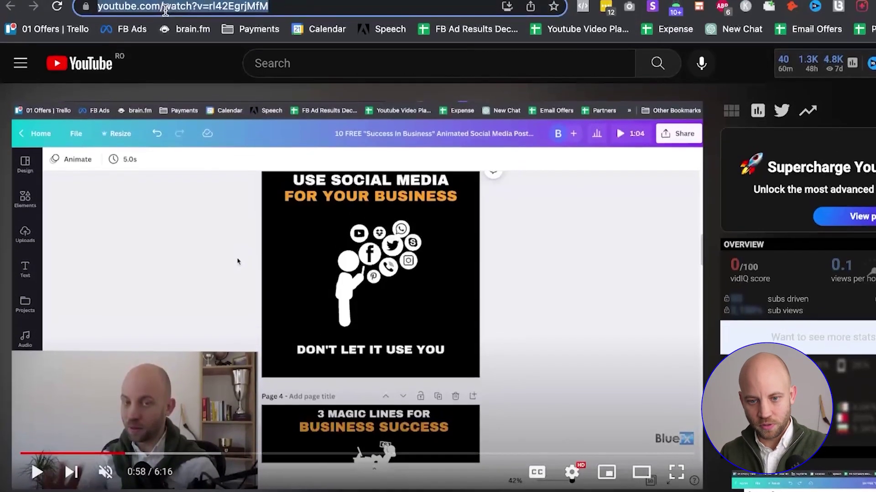
# Step: Copy the YouTube URL of the Canva social media posts tutorial
pyautogui.rightClick(165, 10)
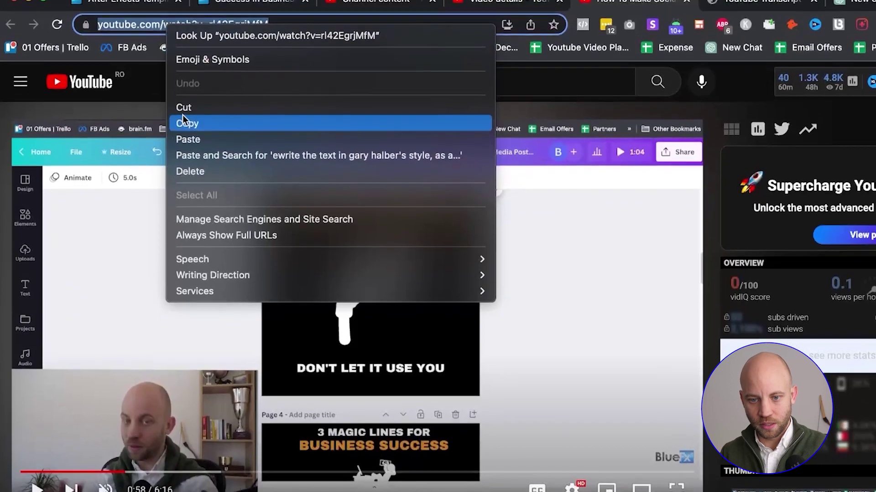
pyautogui.click(185, 131)
# Step: Paste the tutorial link into YouTube Transcript, submit it, and pause the embedded video
pyautogui.hotkey('ctrl', 'Tab')
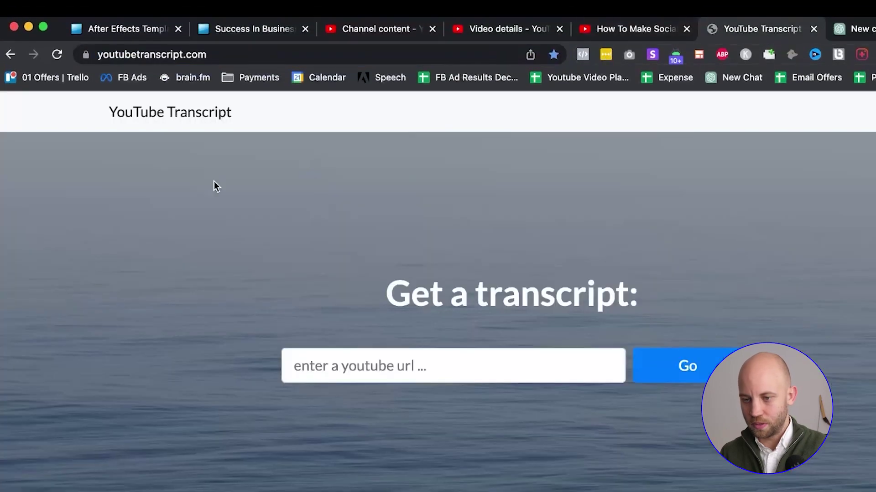
pyautogui.rightClick(289, 274)
pyautogui.click(393, 380)
pyautogui.press('Return')
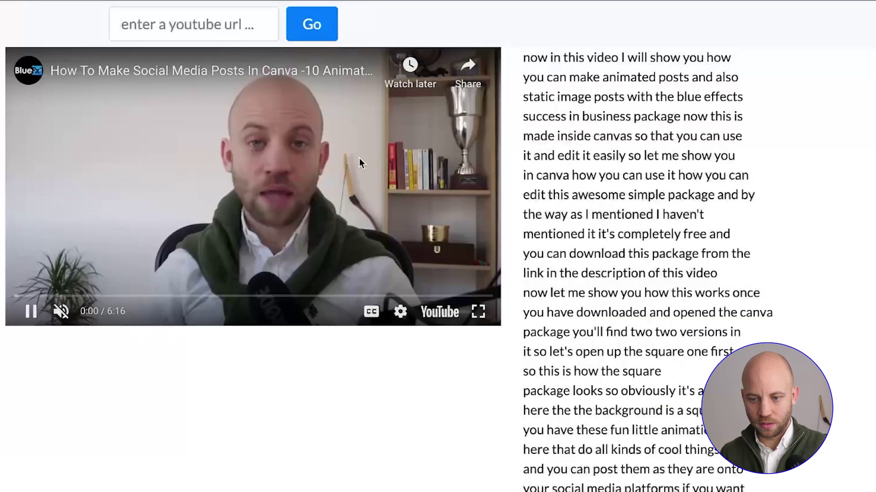
pyautogui.click(359, 158)
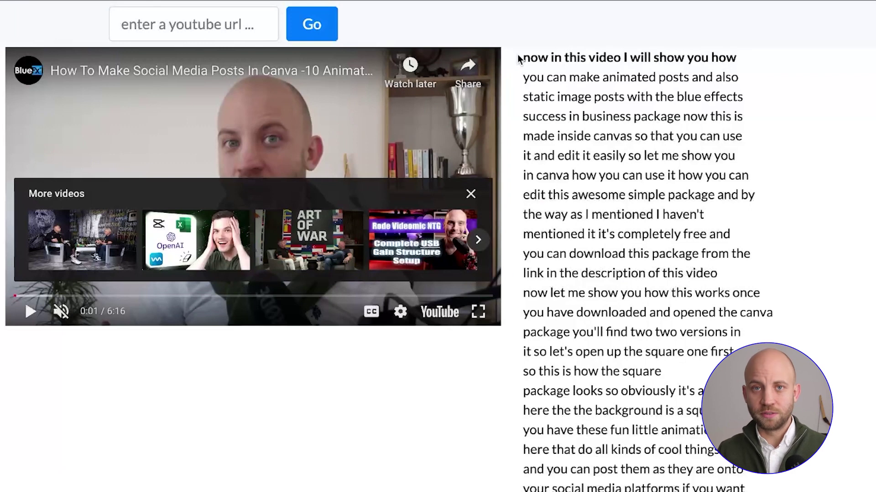
# Step: Select and copy the full generated transcript, then clear the selection
pyautogui.moveTo(519, 59)
pyautogui.mouseDown()
pyautogui.moveTo(694, 363)
pyautogui.moveTo(816, 355)
pyautogui.mouseUp()
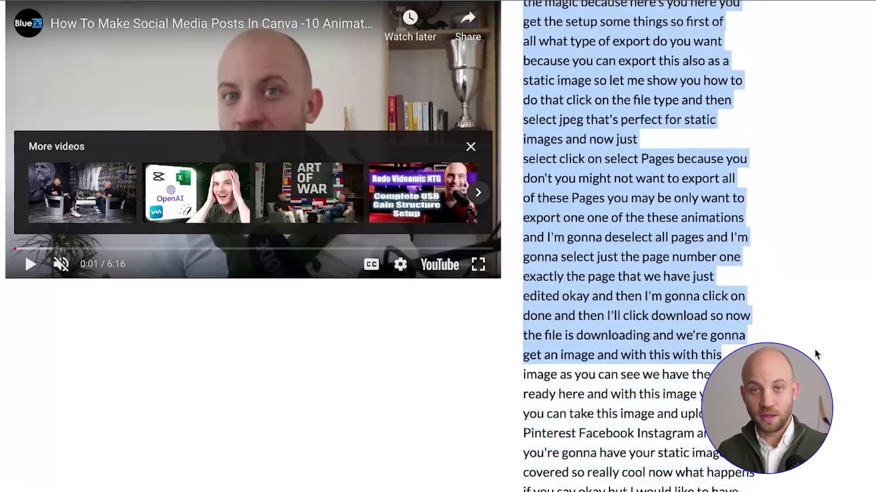
pyautogui.moveTo(816, 355)
pyautogui.mouseDown()
pyautogui.moveTo(817, 490)
pyautogui.moveTo(767, 141)
pyautogui.mouseUp()
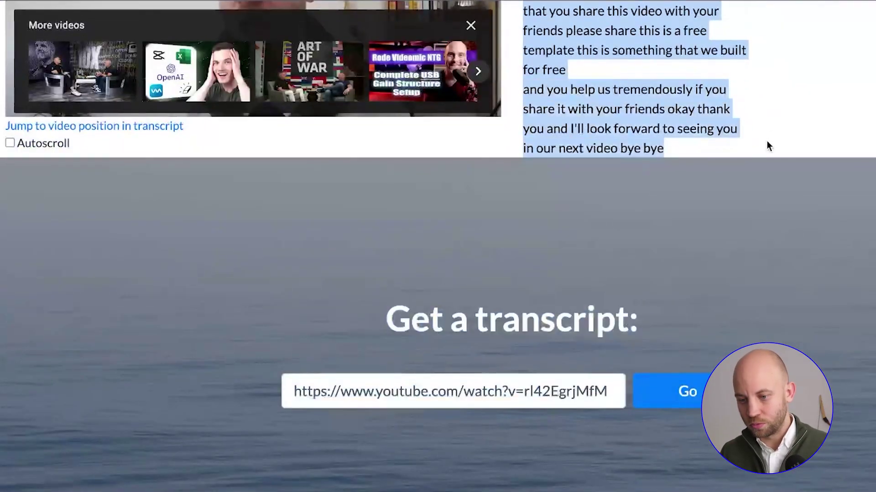
pyautogui.rightClick(576, 129)
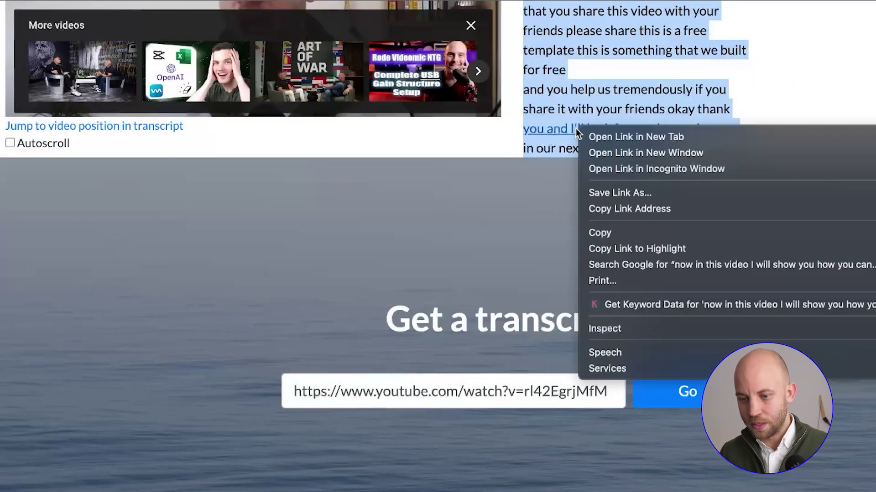
pyautogui.click(629, 232)
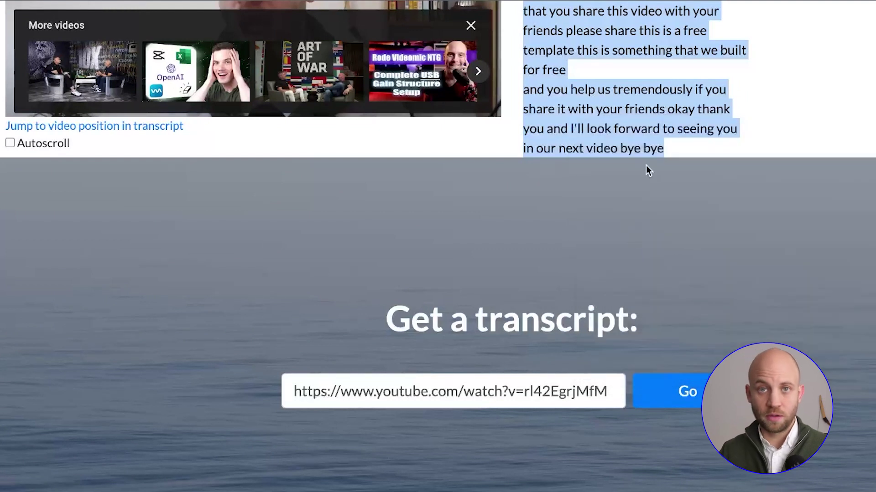
pyautogui.scroll(5, 620, 137)
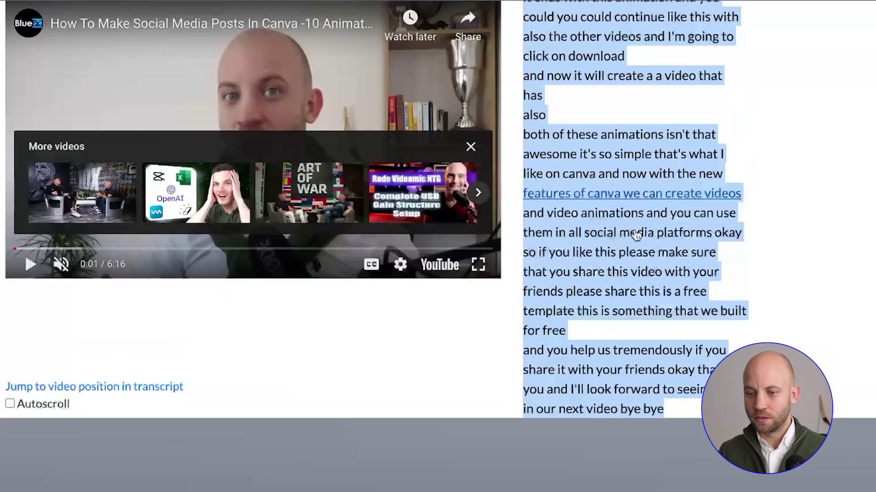
pyautogui.scroll(4, 637, 269)
pyautogui.click(861, 230)
pyautogui.scroll(5, 859, 232)
pyautogui.scroll(3, 858, 232)
pyautogui.scroll(3, 857, 235)
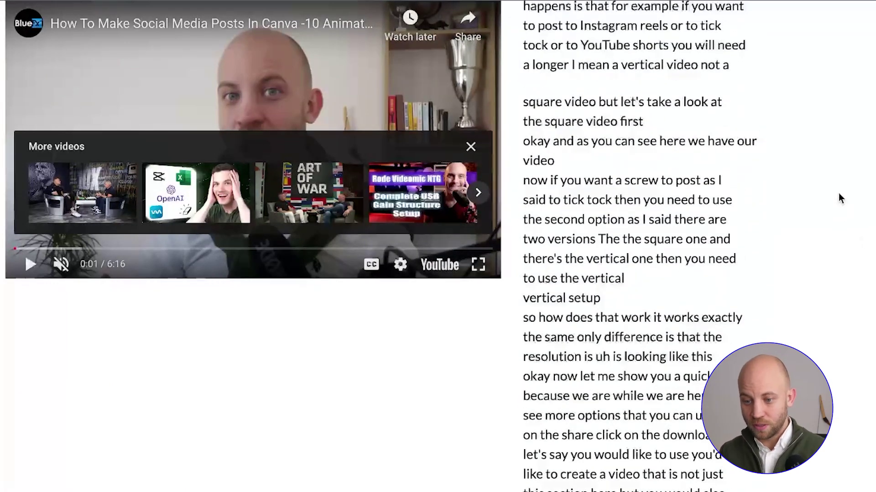
pyautogui.scroll(7, 838, 193)
pyautogui.scroll(10, 836, 187)
pyautogui.scroll(9, 826, 196)
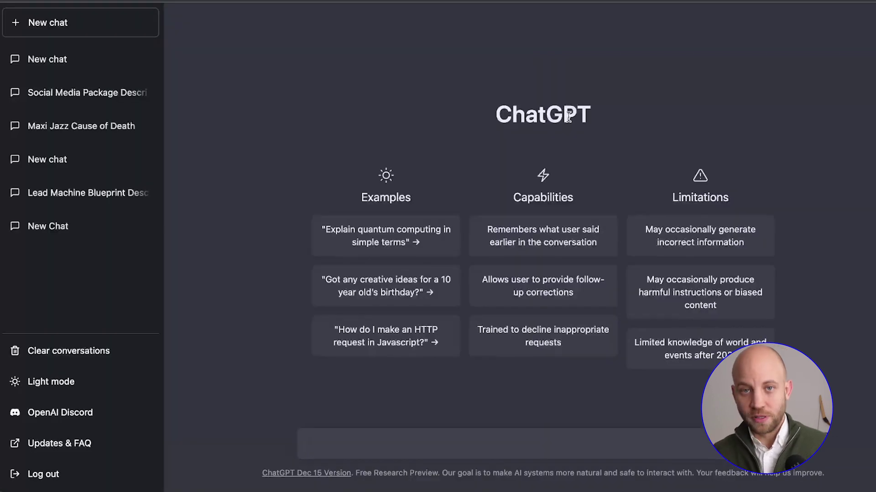
# Step: Send ChatGPT the transcript prefixed with 'rewrite this text with correct punctuation'
pyautogui.hotkey('ctrl', 'v')
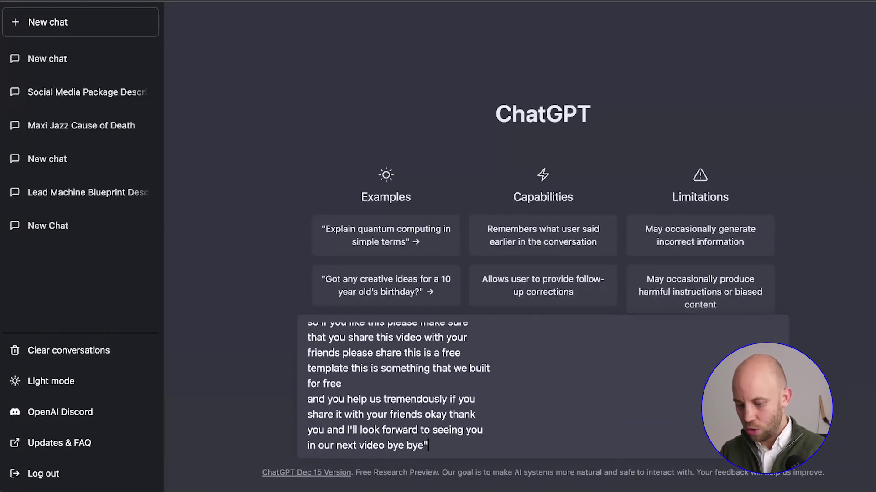
pyautogui.scroll(1, 484, 385)
pyautogui.scroll(15, 485, 387)
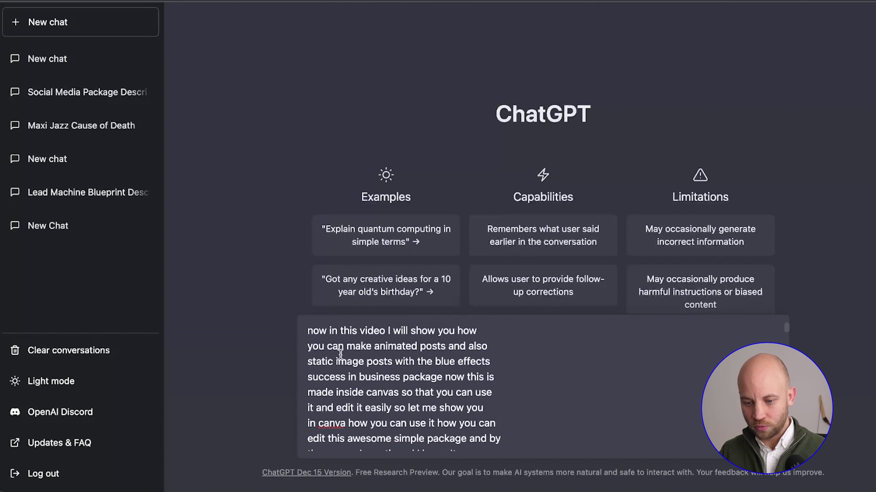
pyautogui.click(307, 332)
pyautogui.write('"')
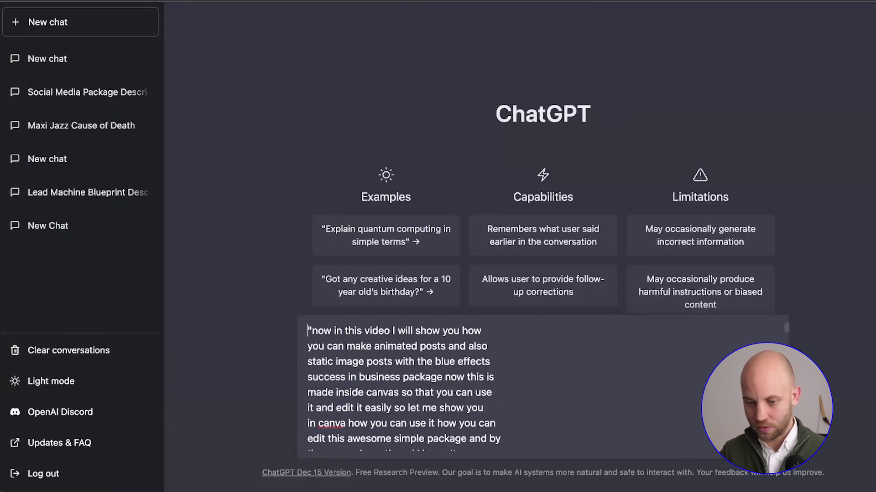
pyautogui.write('"')
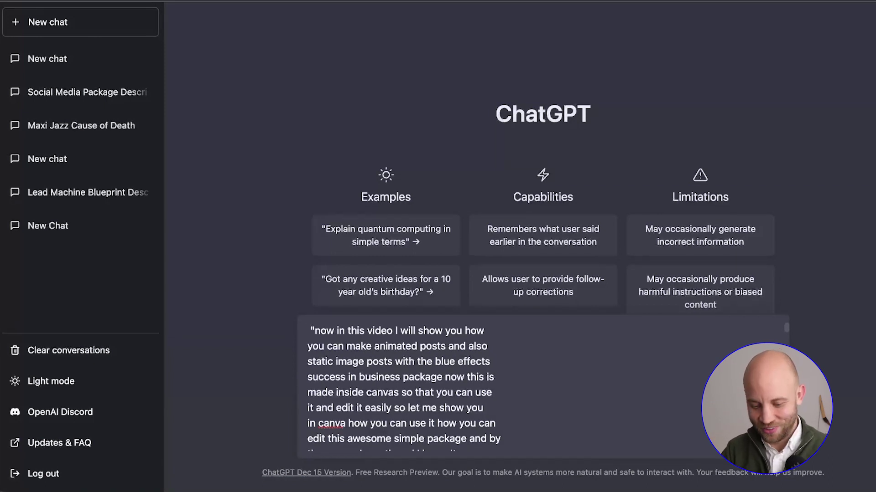
pyautogui.write('rewrite this te ')
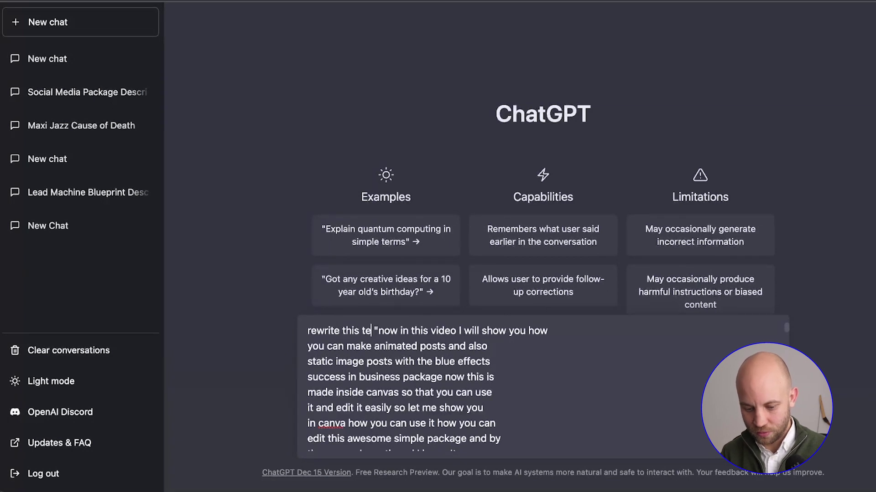
pyautogui.write('xt with corre')
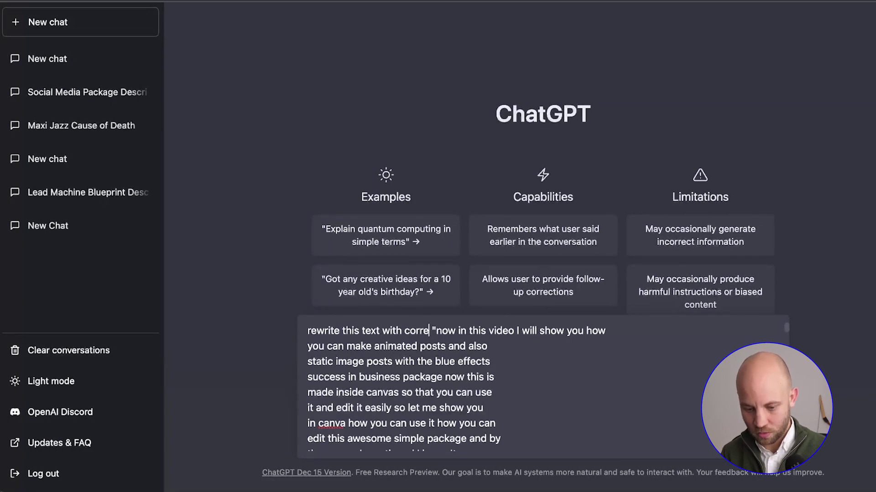
pyautogui.write('ct punctuation')
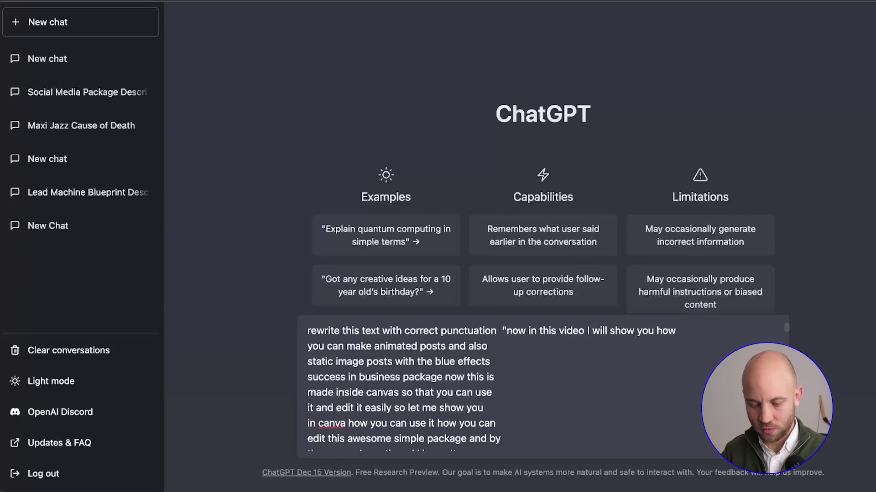
pyautogui.press('Return')
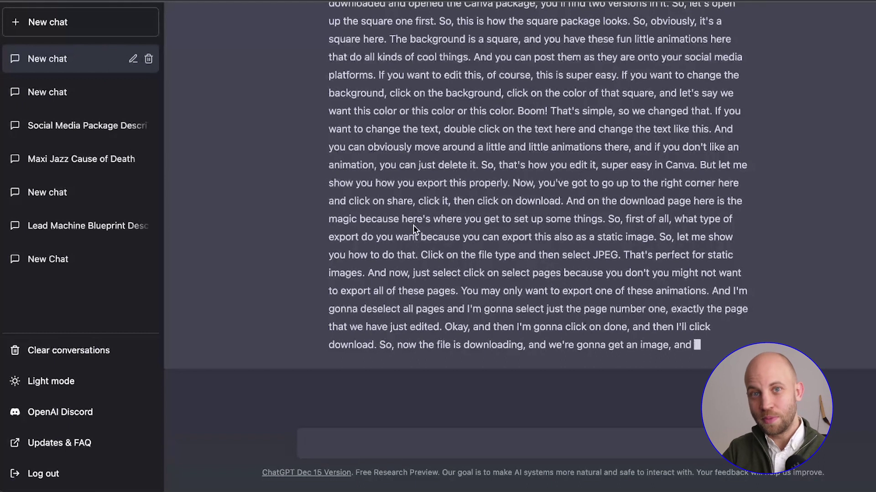
# Step: Copy ChatGPT's punctuated transcript and put the cursor in the message box
pyautogui.scroll(7, 318, 222)
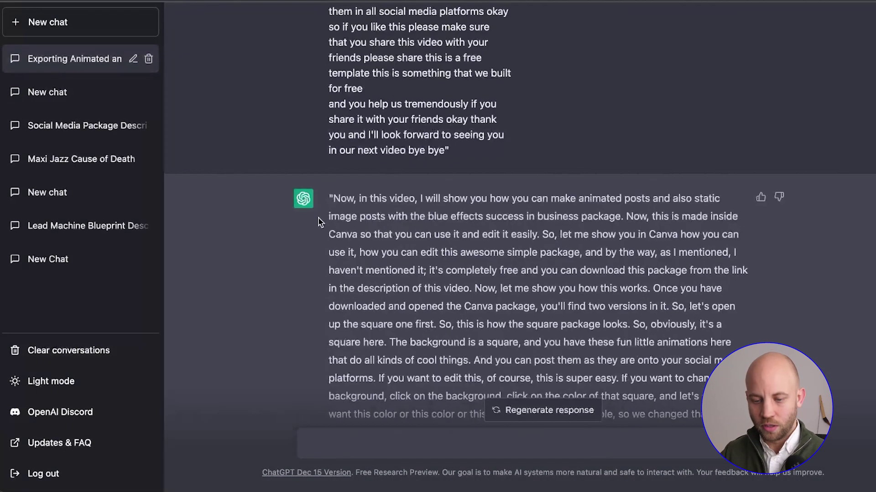
pyautogui.moveTo(329, 197); pyautogui.dragTo(637, 294)
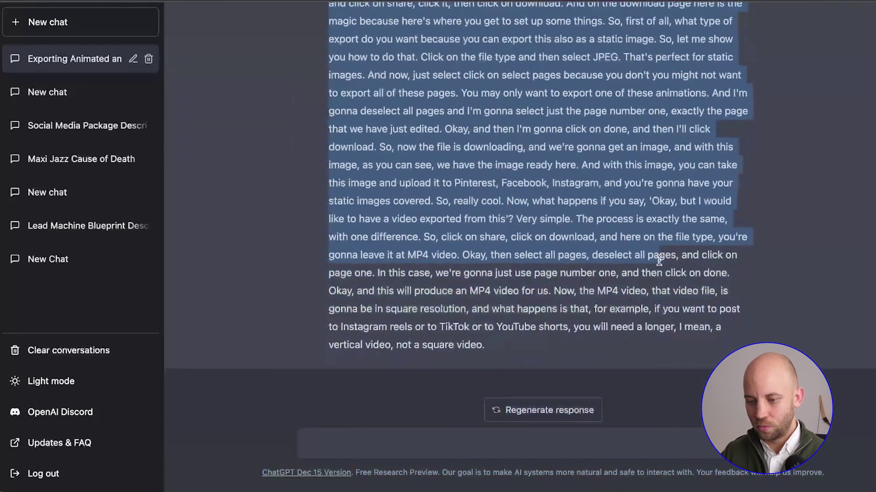
pyautogui.moveTo(637, 293); pyautogui.dragTo(502, 339)
pyautogui.rightClick(480, 316)
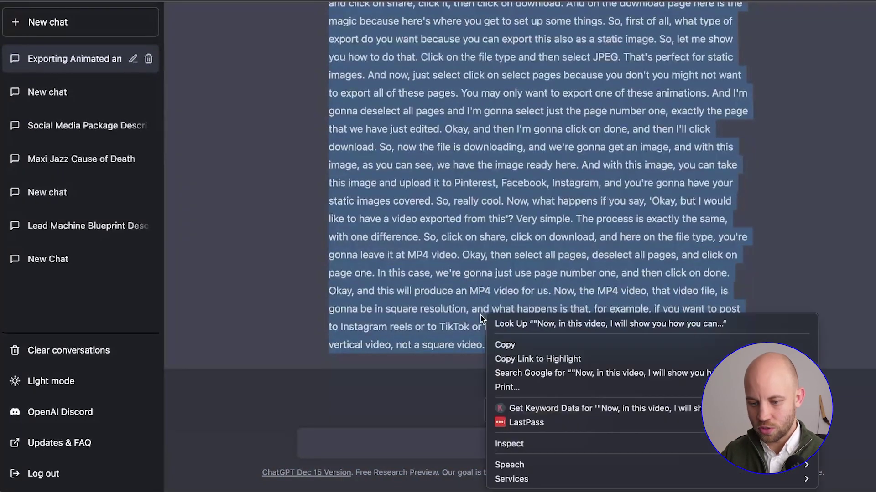
pyautogui.click(517, 349)
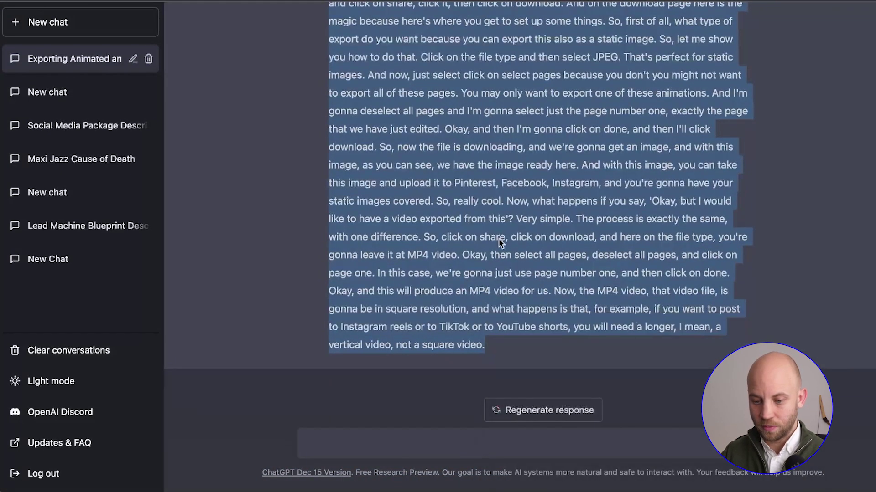
pyautogui.click(339, 441)
pyautogui.write('rewrite this text in the style of Gary Halbert:')
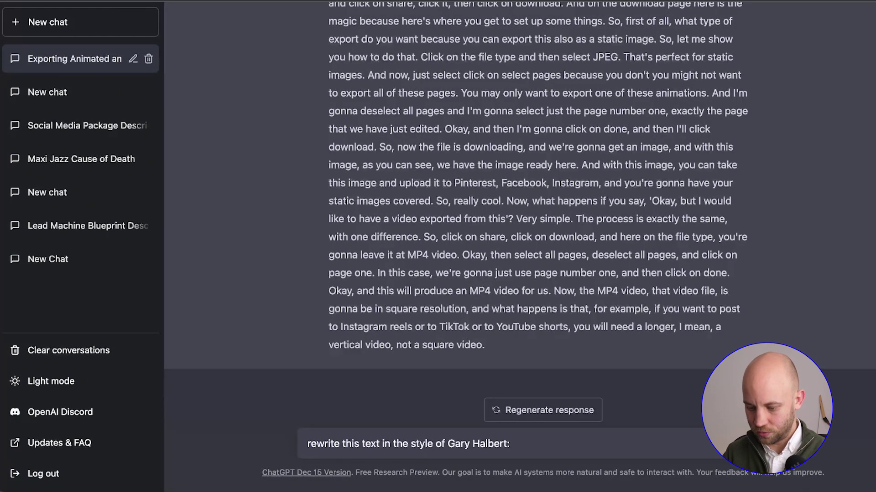
# Step: Paste the punctuated transcript after the Gary Halbert request and send it
pyautogui.hotkey('ctrl', 'v')
pyautogui.scroll(10, 524, 375)
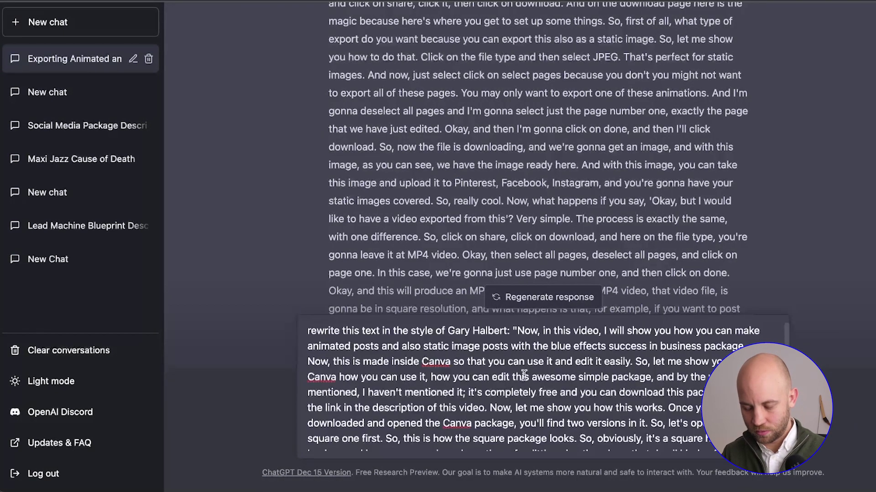
pyautogui.press('Return')
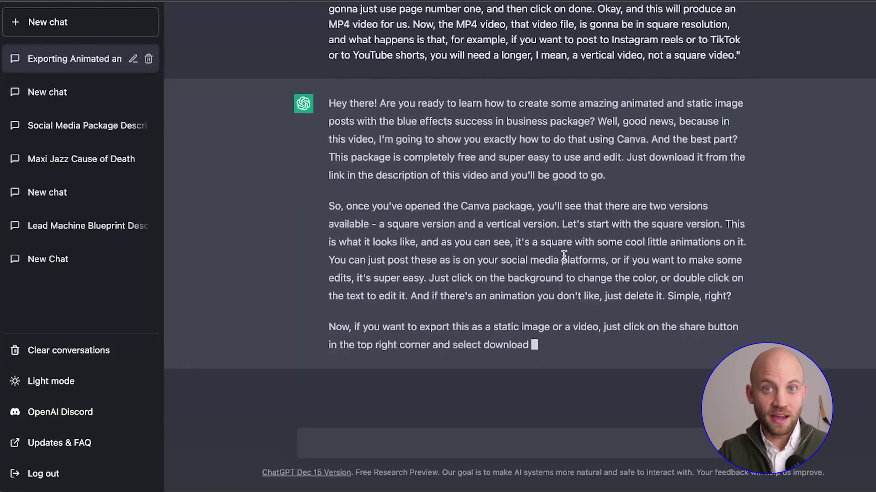
pyautogui.scroll(3, 461, 225)
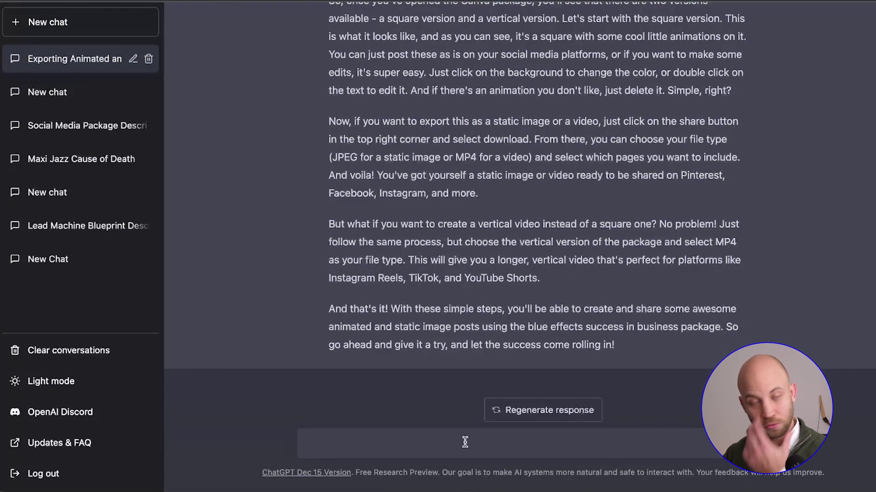
# Step: Send the transcript prefixed with 'rewrite this text in the style of Gary Halbert, this will be a product description'
pyautogui.hotkey('ctrl', 'v')
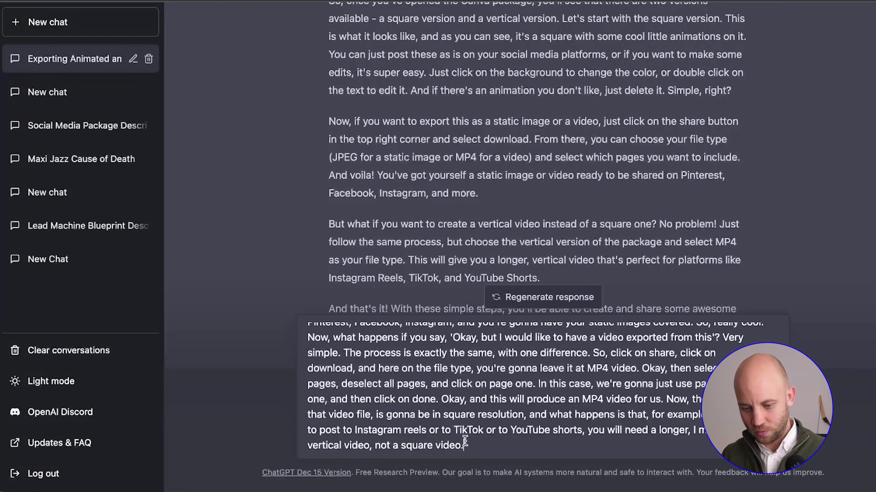
pyautogui.scroll(5, 465, 443)
pyautogui.scroll(5, 358, 220)
pyautogui.scroll(1, 358, 220)
pyautogui.scroll(-7, 359, 220)
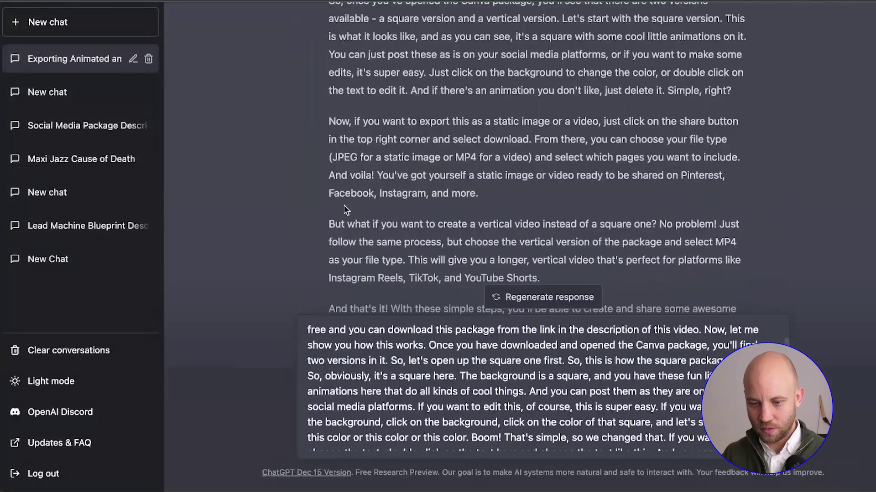
pyautogui.hotkey('ctrl', 'a')
pyautogui.press('Left')
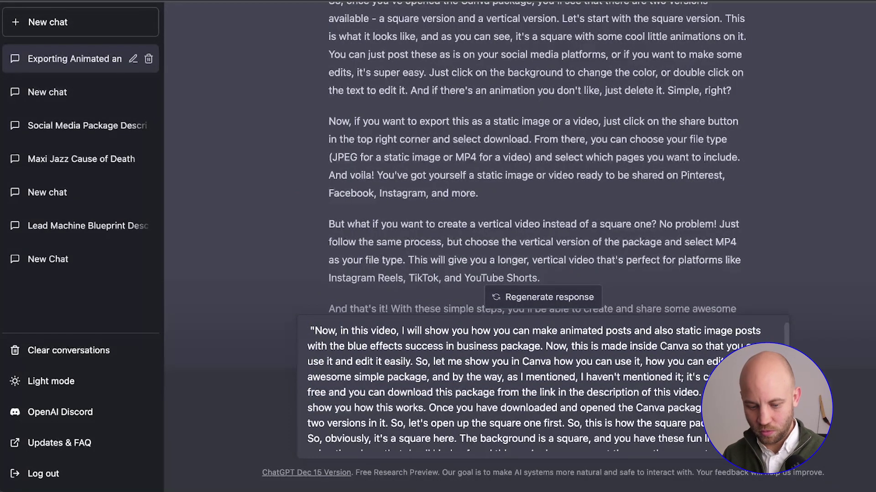
pyautogui.press('Return')
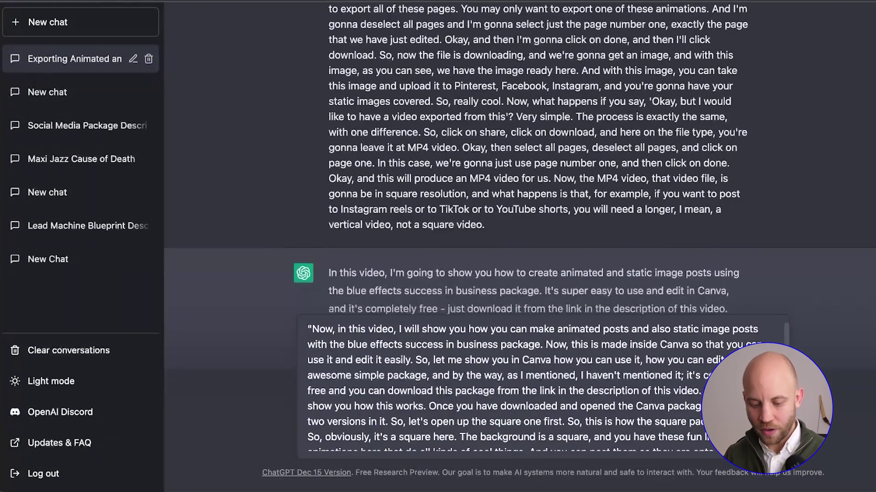
pyautogui.write('rewrite this text in the style of Gary Halber')
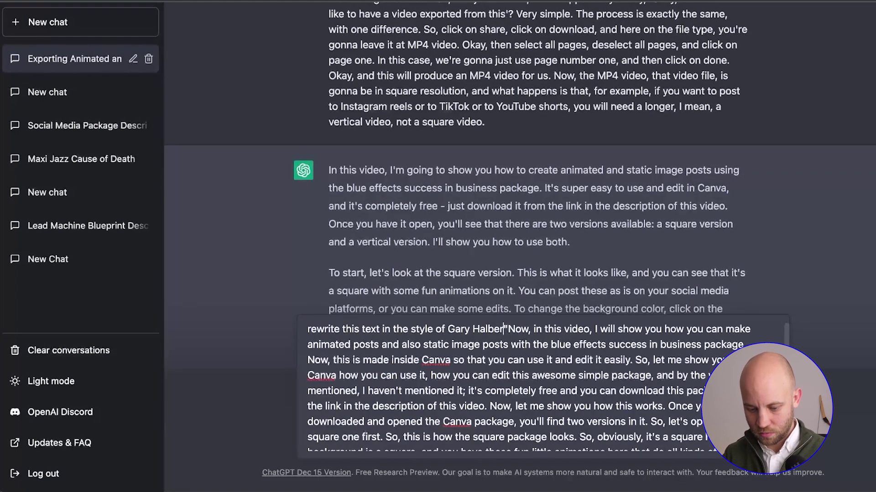
pyautogui.write('t, this ')
pyautogui.write('wil')
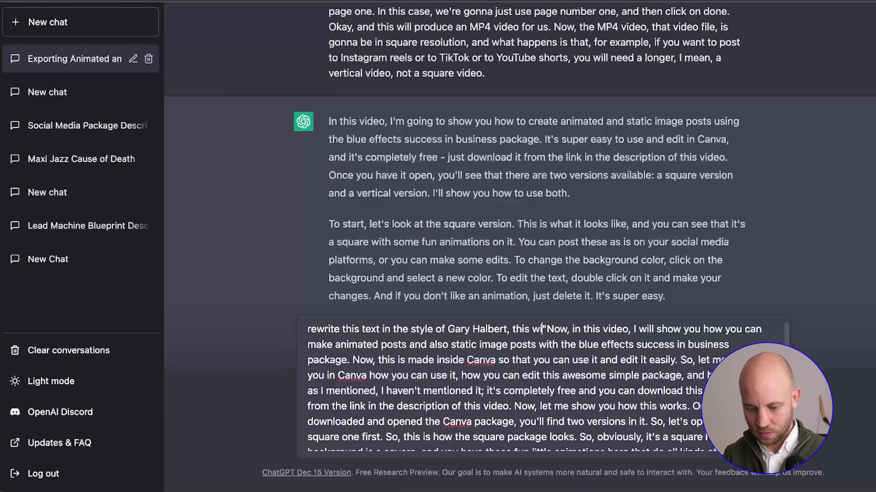
pyautogui.write('l be ')
pyautogui.write('a p')
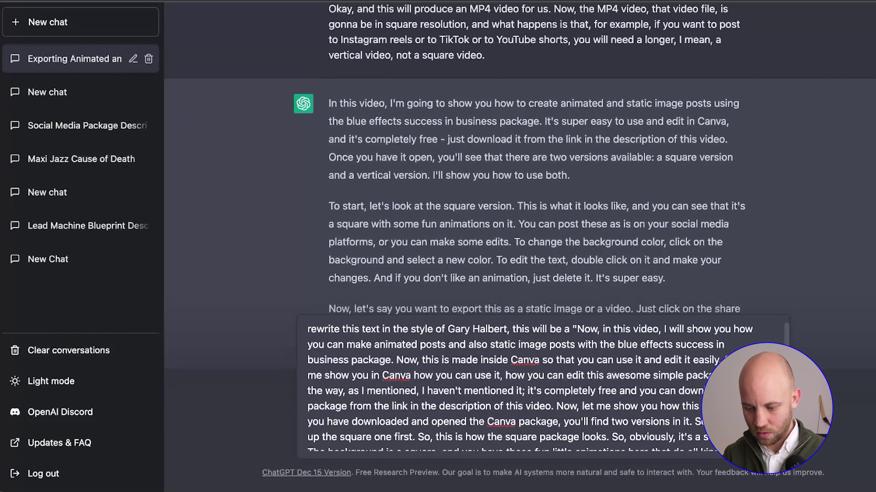
pyautogui.write('roduct description:')
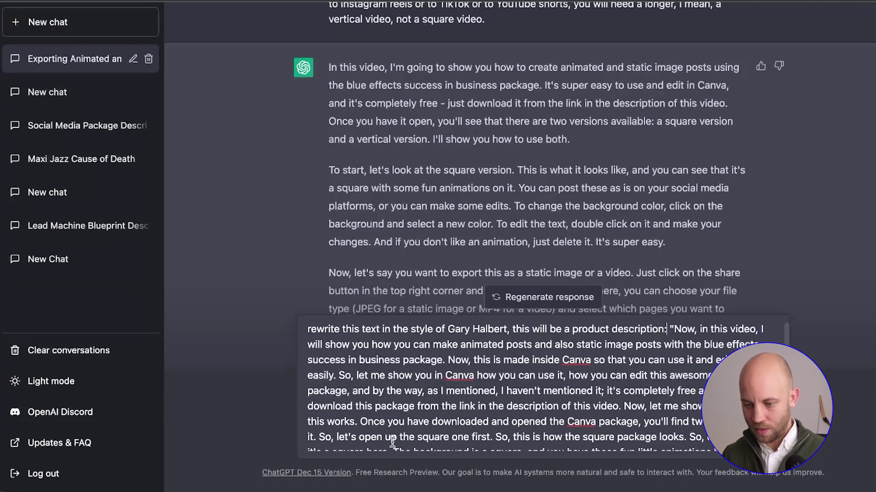
pyautogui.scroll(-15, 595, 378)
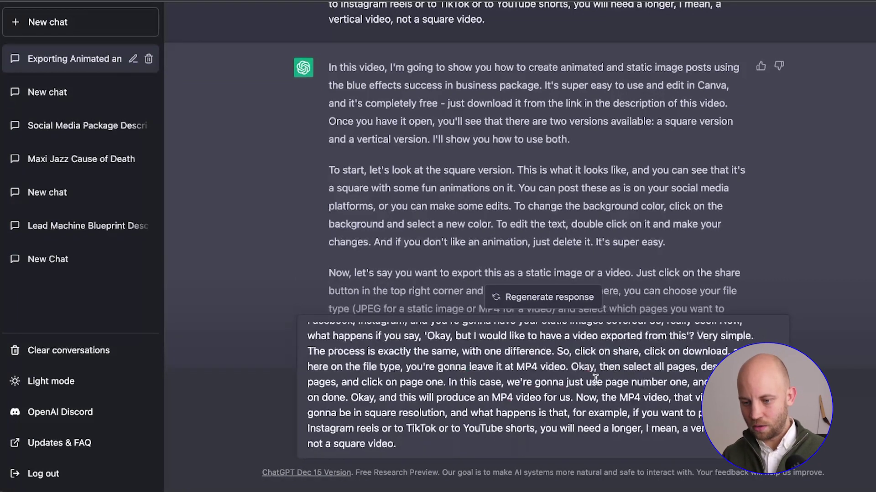
pyautogui.press('Return')
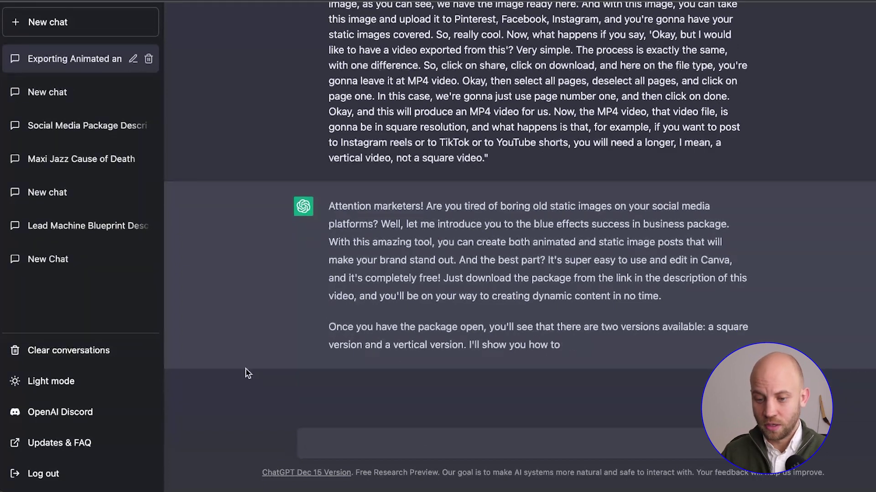
# Step: Review ChatGPT's finished 'Attention marketers!' BlueFx product description
pyautogui.moveTo(430, 206); pyautogui.dragTo(570, 192)
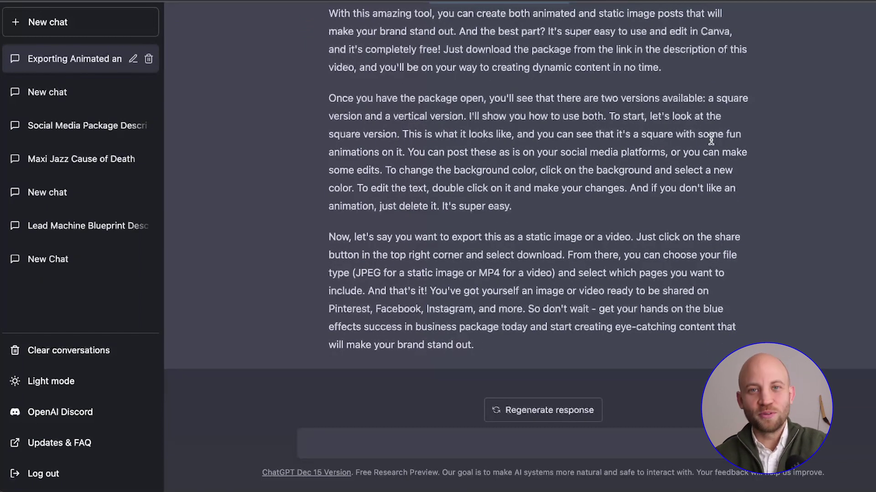
pyautogui.scroll(1, 424, 176)
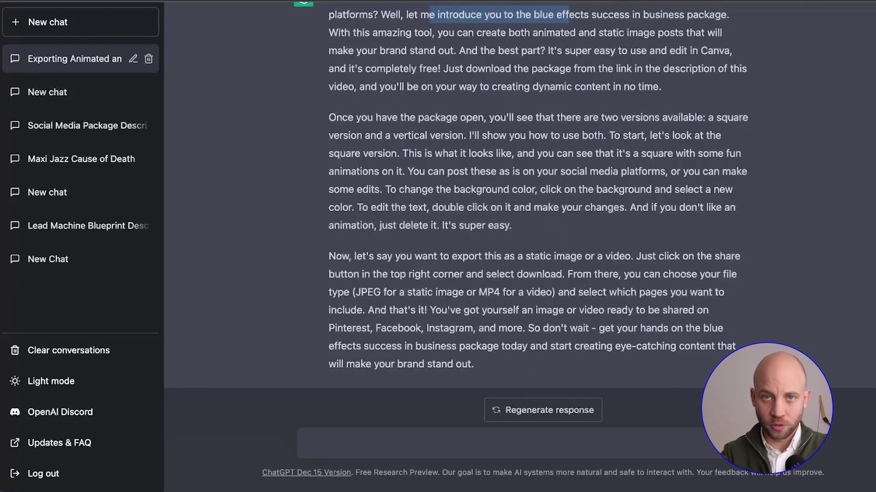
pyautogui.scroll(5, 588, 75)
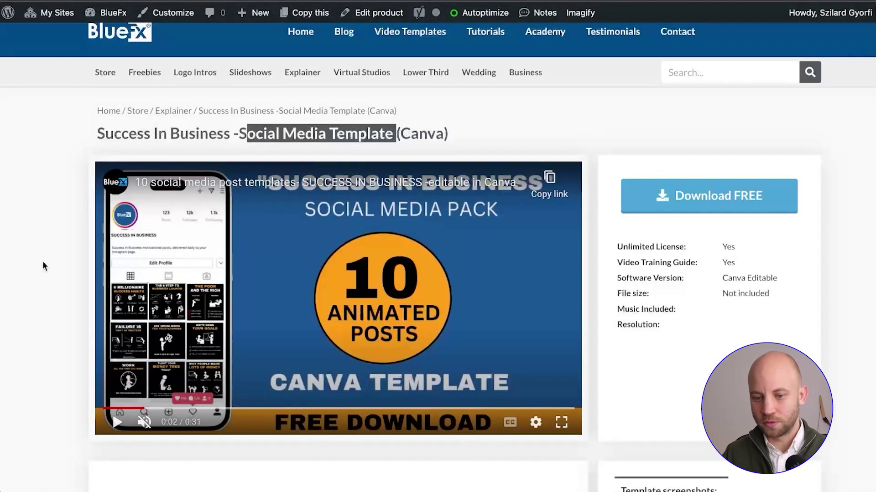
# Step: Scroll to the BlueFx page's Description, highlight its paragraphs, then deselect them
pyautogui.click(34, 247)
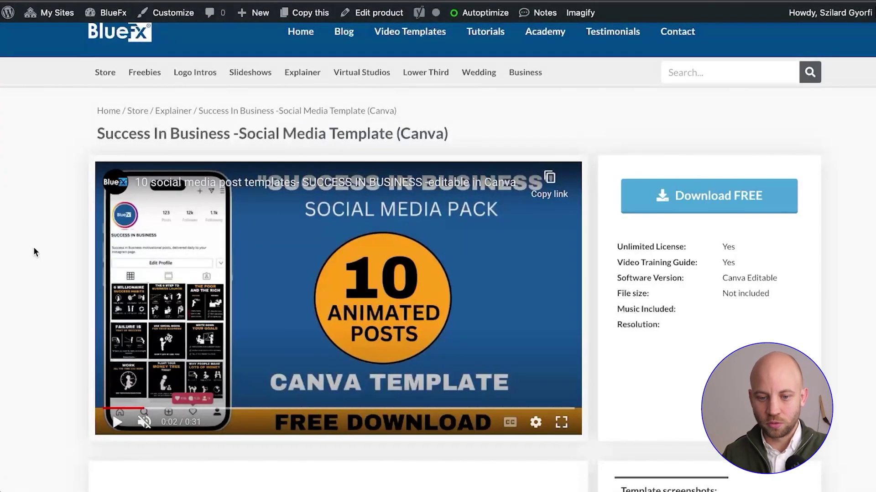
pyautogui.scroll(-5, 44, 229)
pyautogui.scroll(-2, 44, 230)
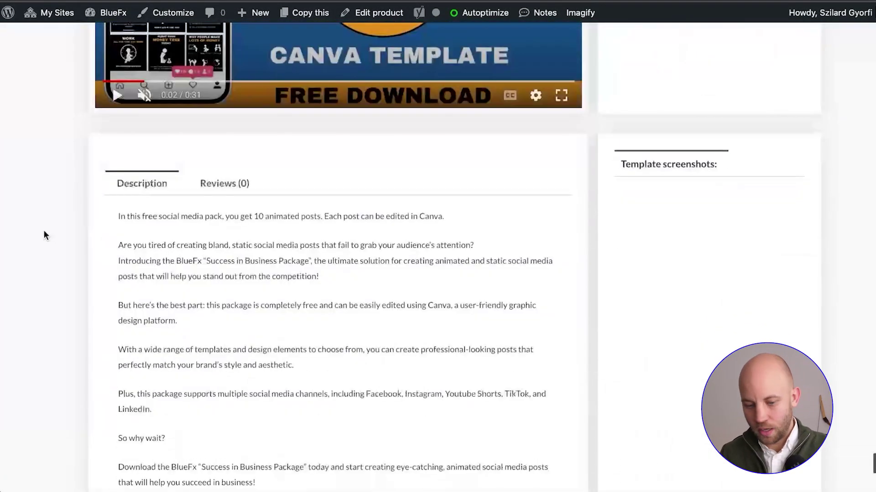
pyautogui.scroll(-5, 44, 231)
pyautogui.scroll(3, 127, 115)
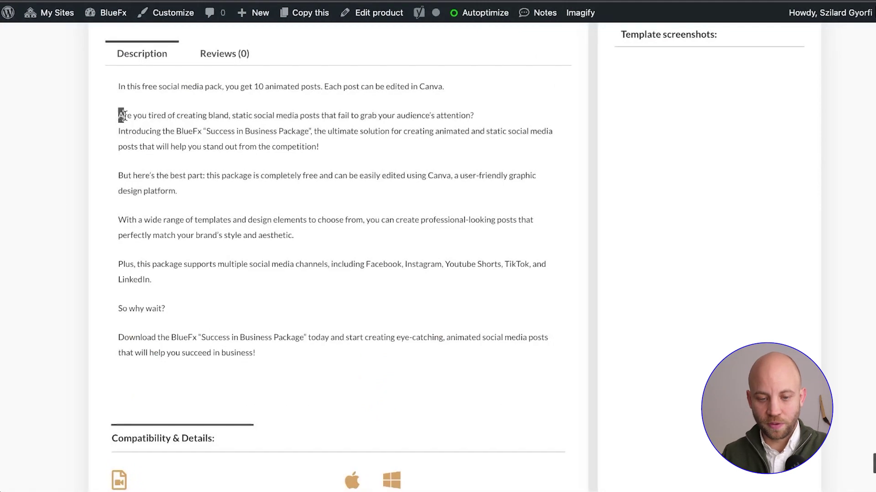
pyautogui.moveTo(117, 119); pyautogui.dragTo(327, 122)
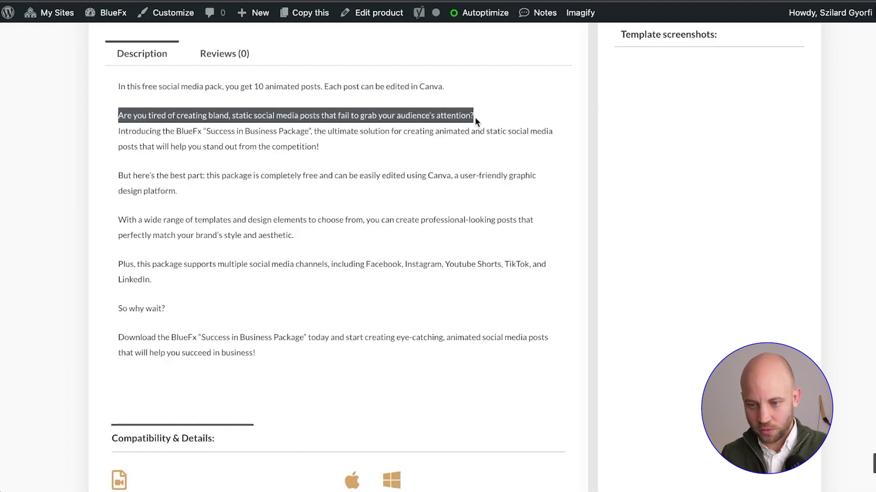
pyautogui.moveTo(474, 118)
pyautogui.mouseDown()
pyautogui.moveTo(482, 354)
pyautogui.moveTo(460, 336)
pyautogui.mouseUp()
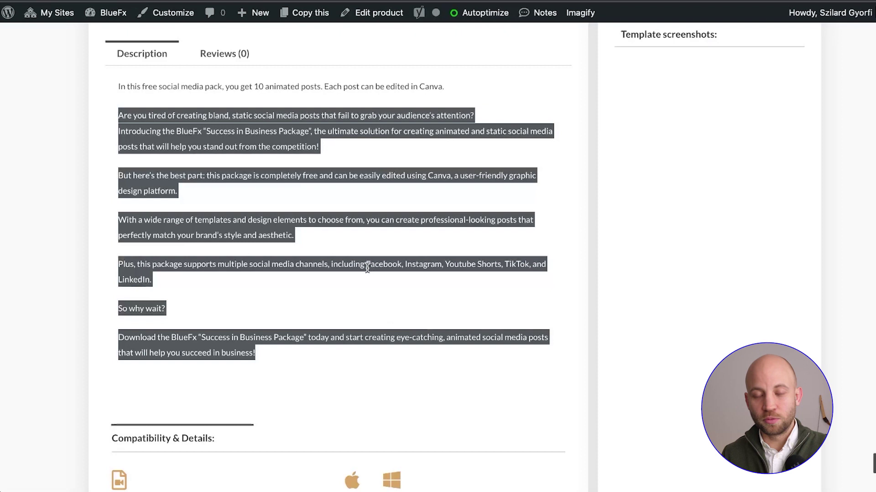
pyautogui.click(198, 345)
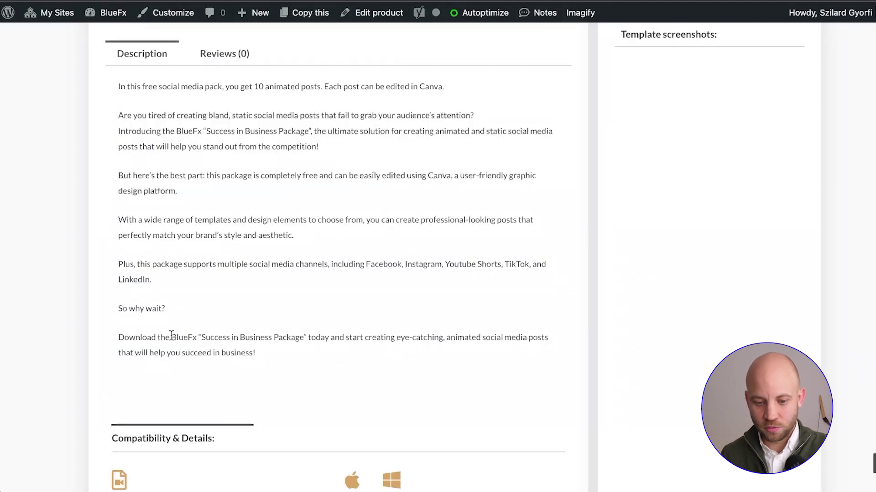